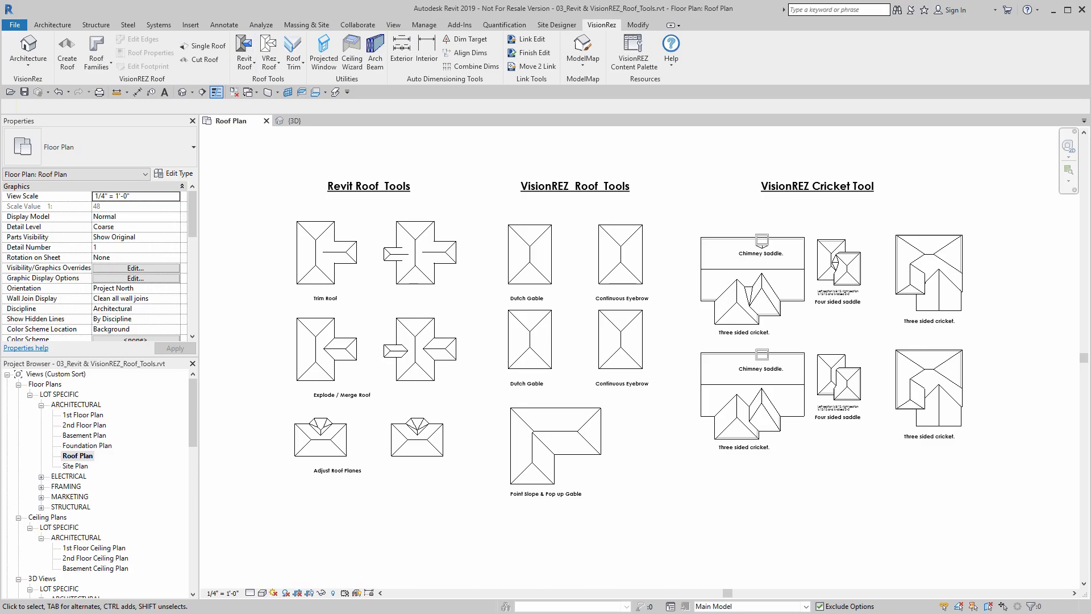
- Trim the side wing of the first Trim Roof example against its main hip roof, using the main roof as host
scroll(370, 196, up, 2)
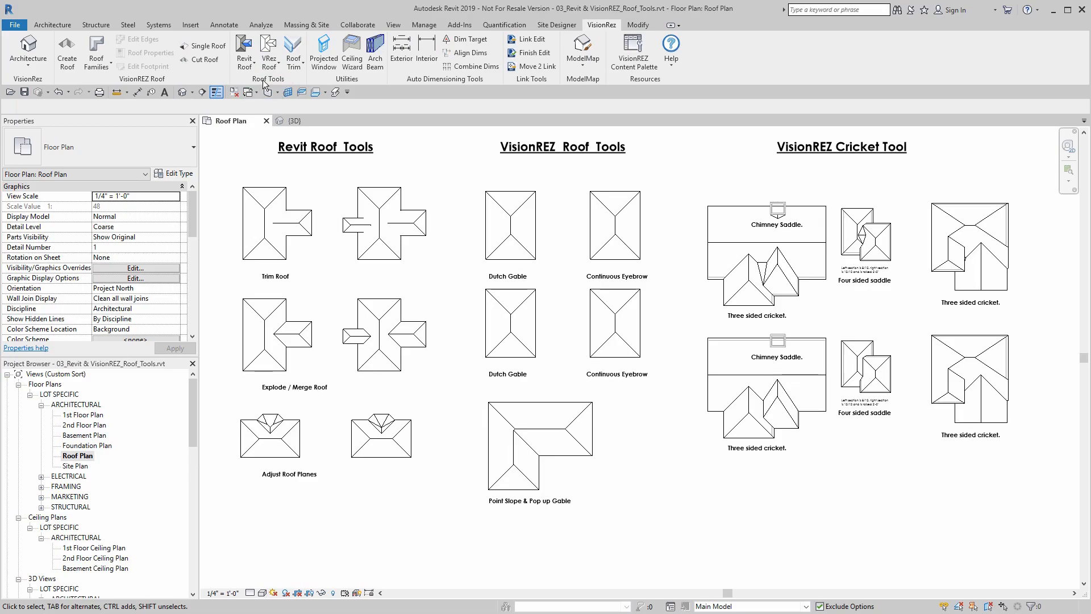
click(245, 56)
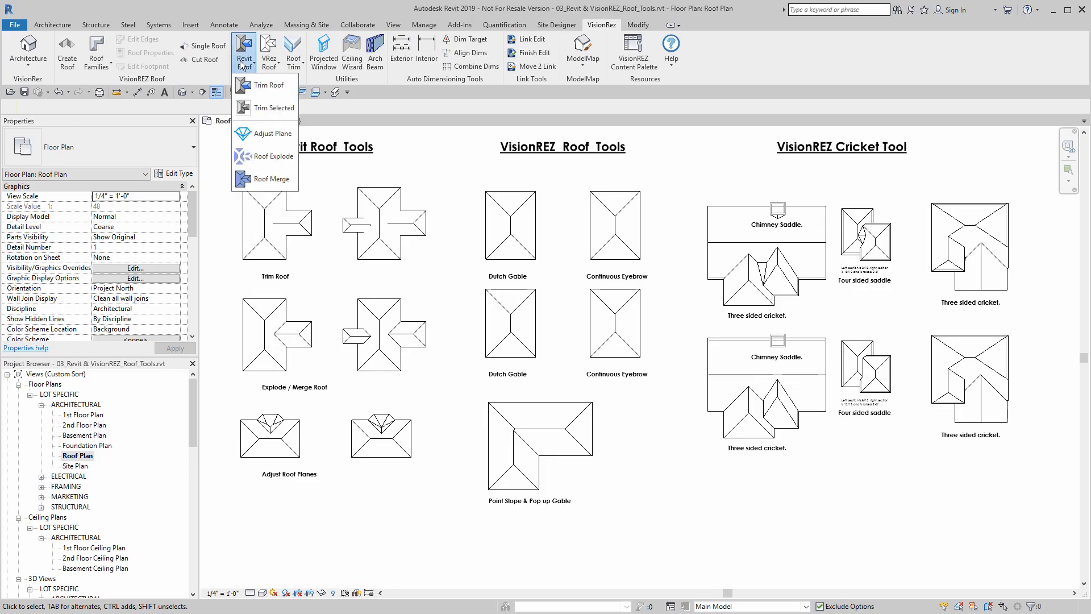
click(267, 86)
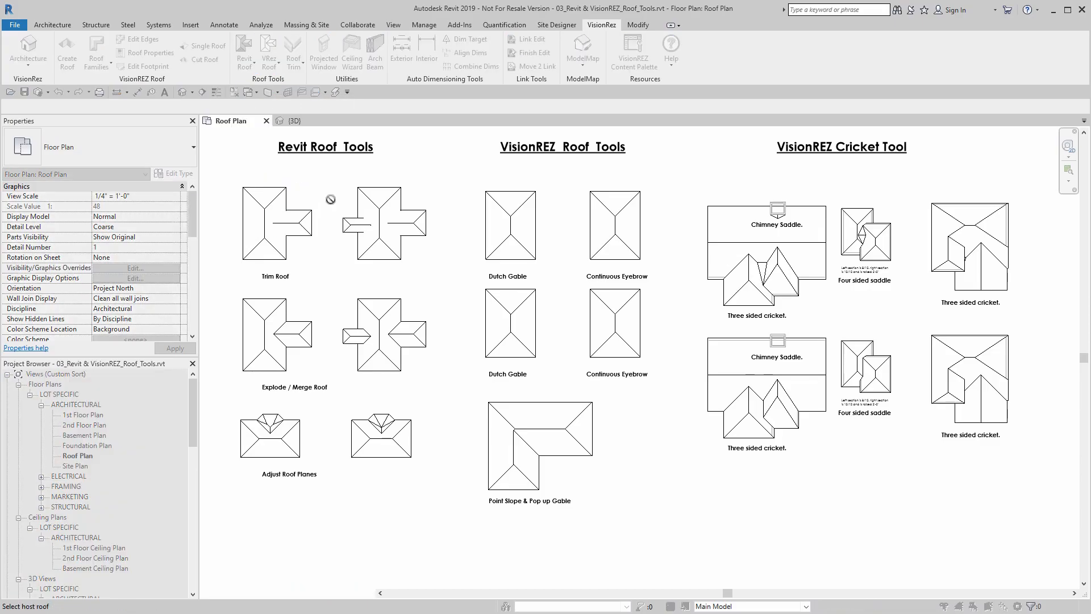
scroll(277, 194, up, 4)
click(341, 256)
middle_drag(341, 255, 457, 238)
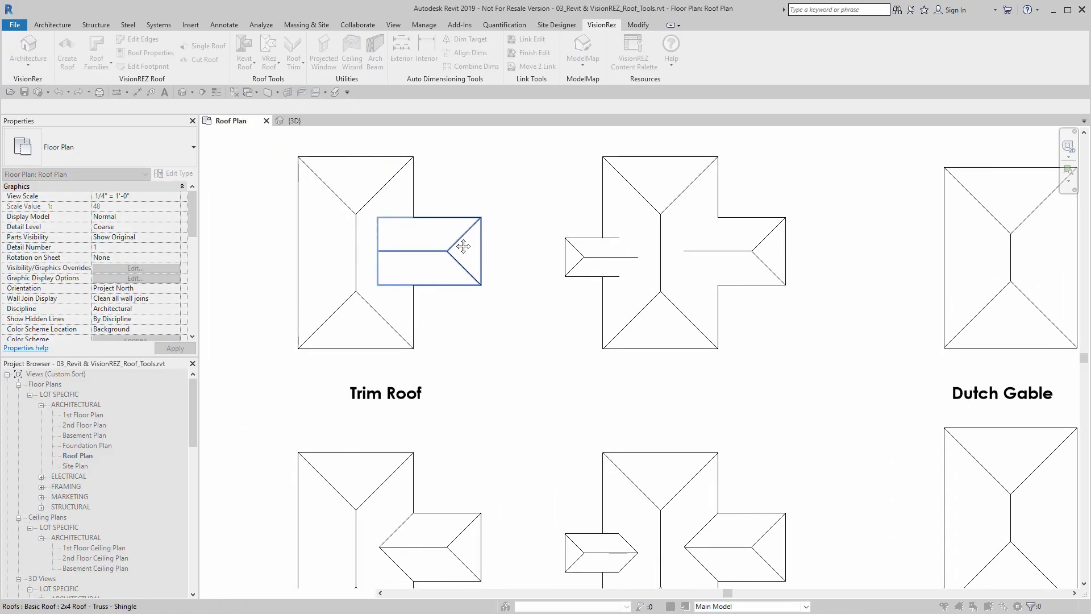
click(368, 200)
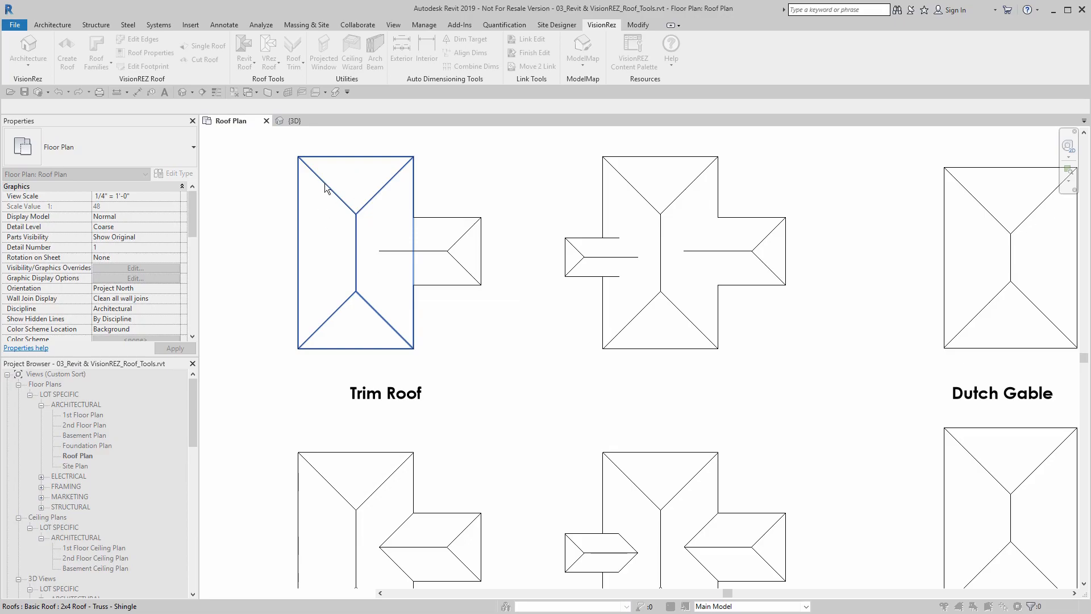
click(471, 221)
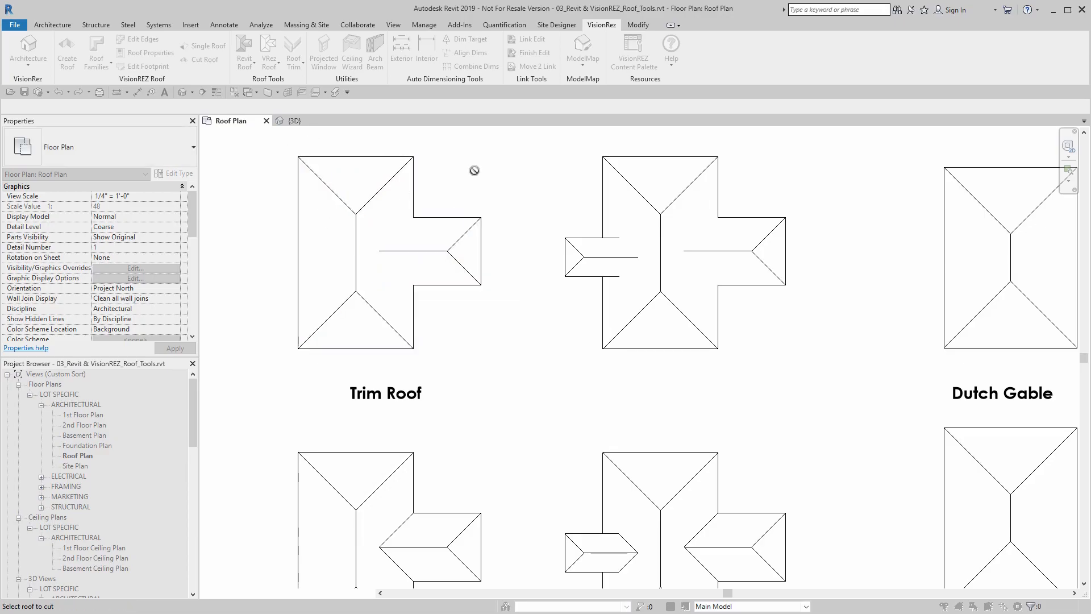
click(412, 185)
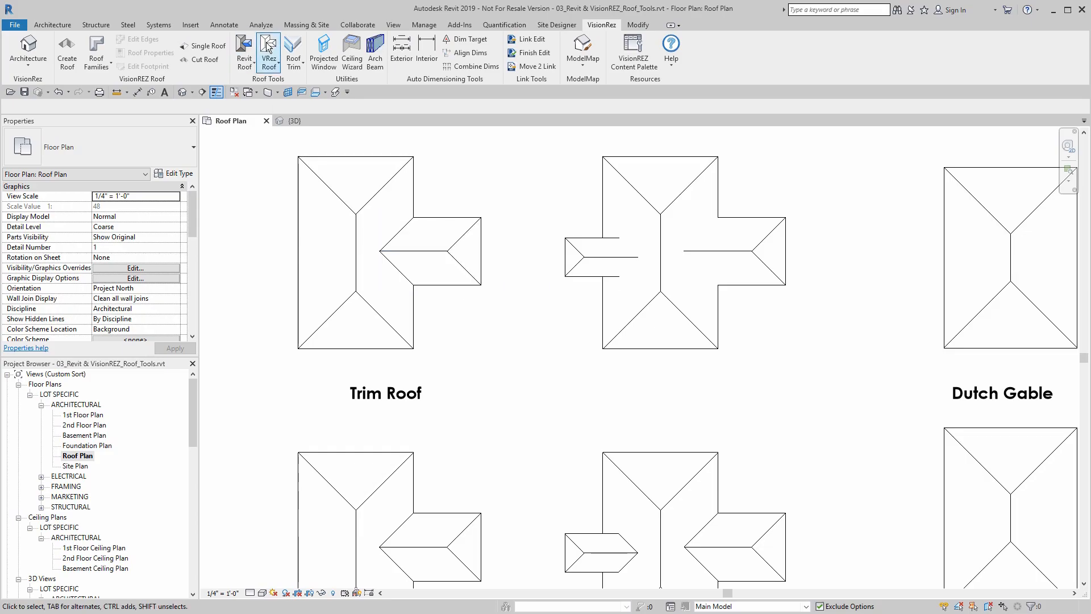
- Run Trim Roof again on the first Trim Roof example, picking the side wing as host roof
click(244, 61)
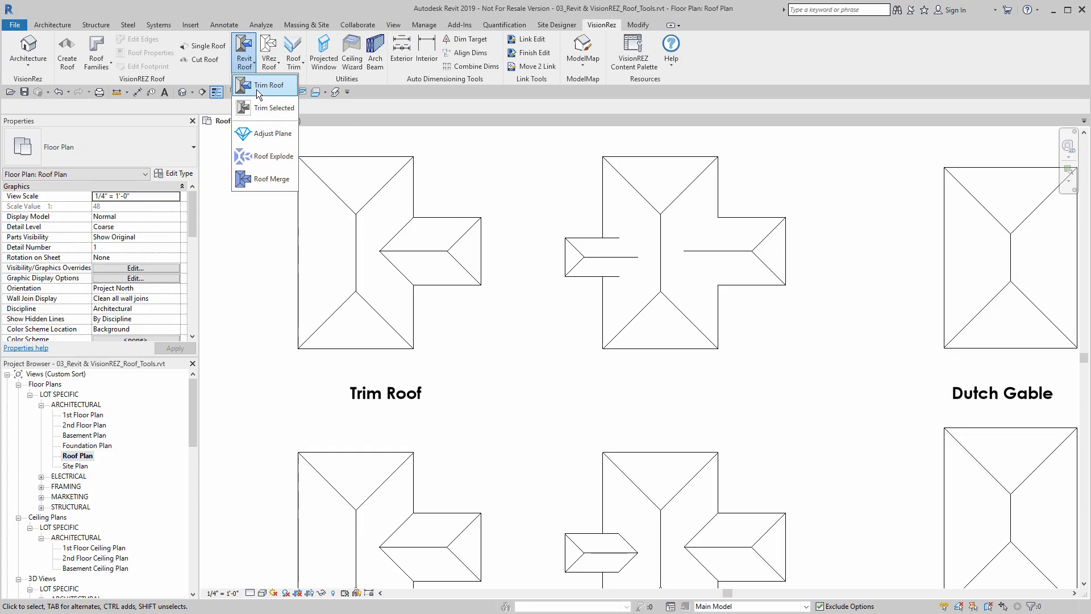
click(257, 90)
click(434, 216)
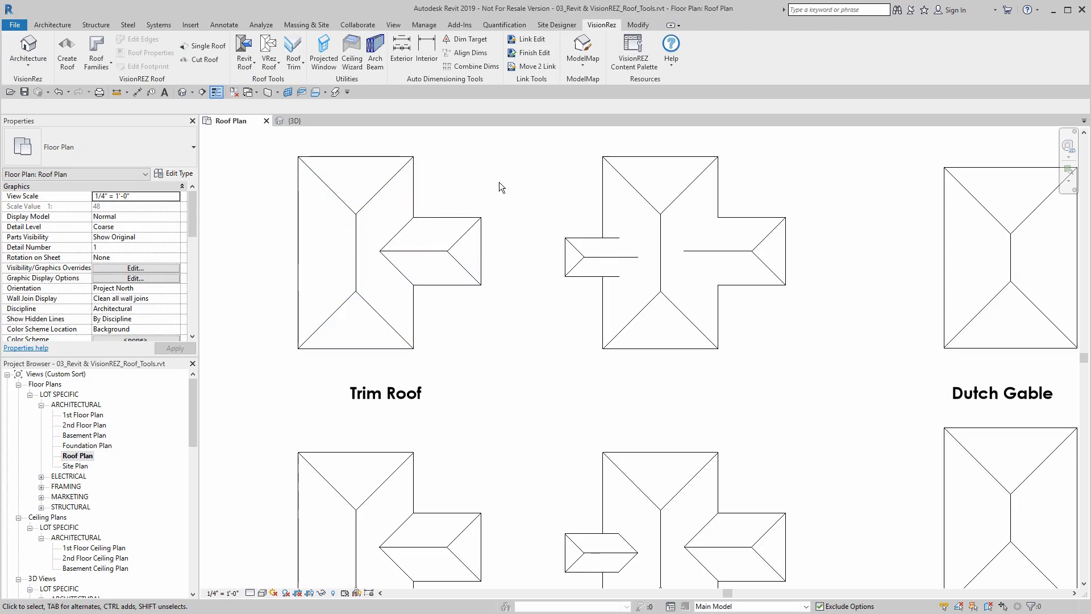
- Trim the main roof and both side wings of the second Trim Roof example together with Trim Selected
click(244, 59)
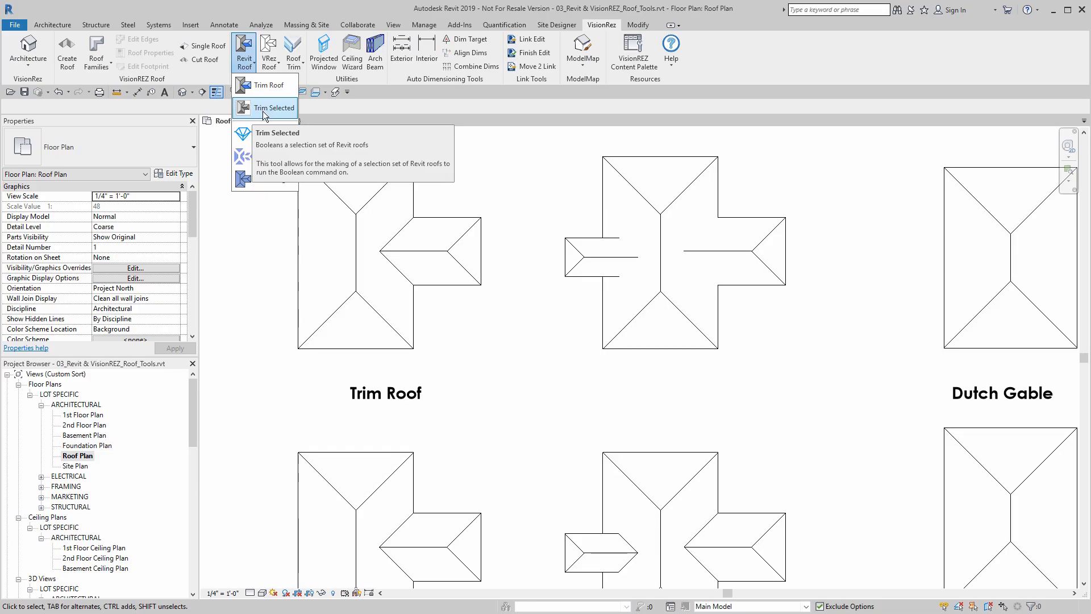
click(262, 112)
drag(524, 138, 824, 389)
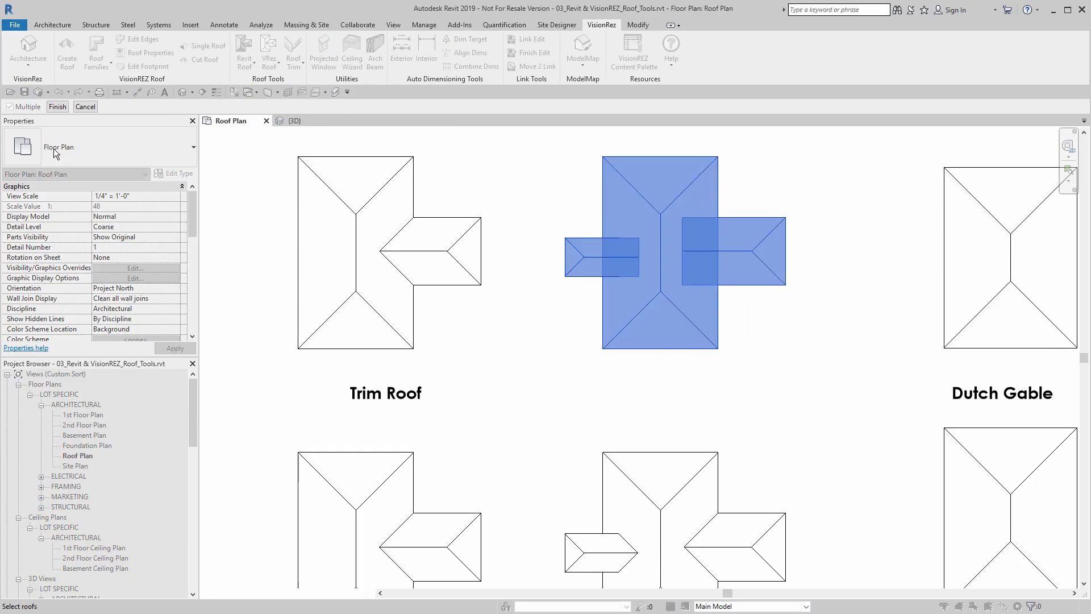
click(57, 107)
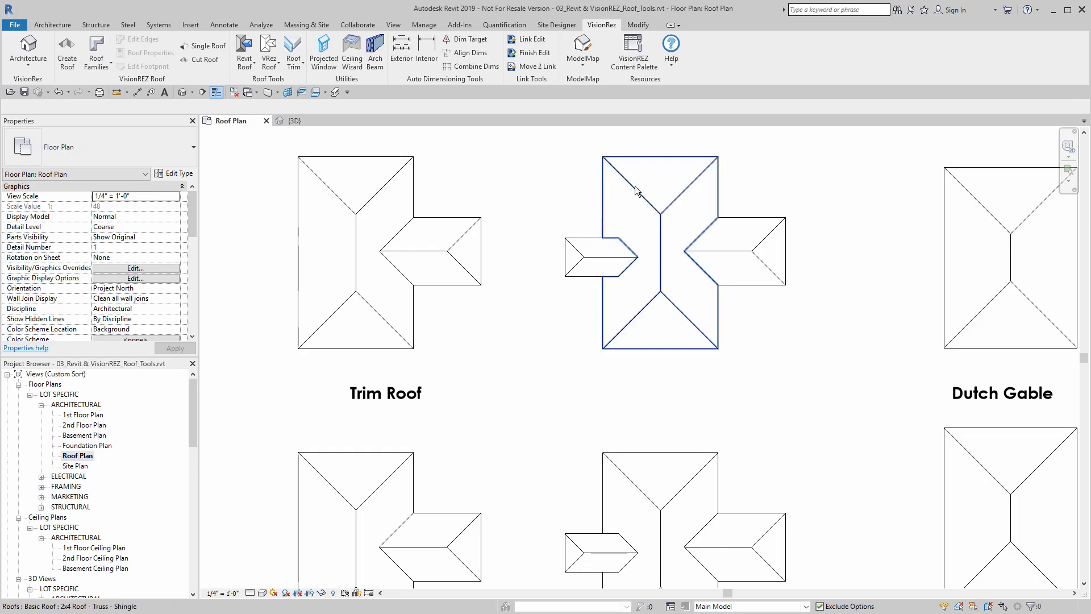
scroll(586, 267, up, 2)
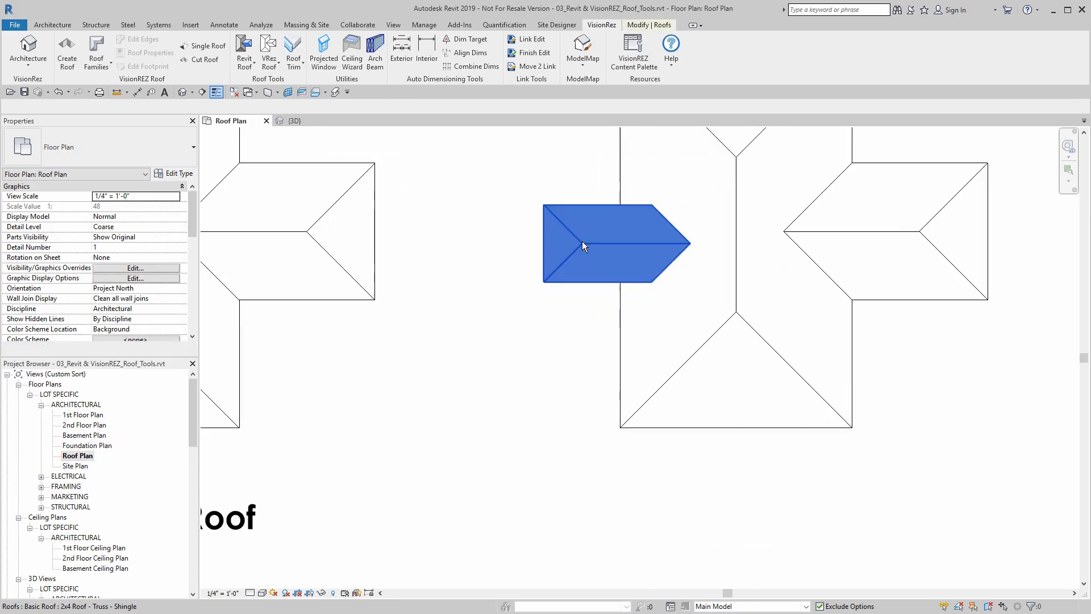
click(582, 241)
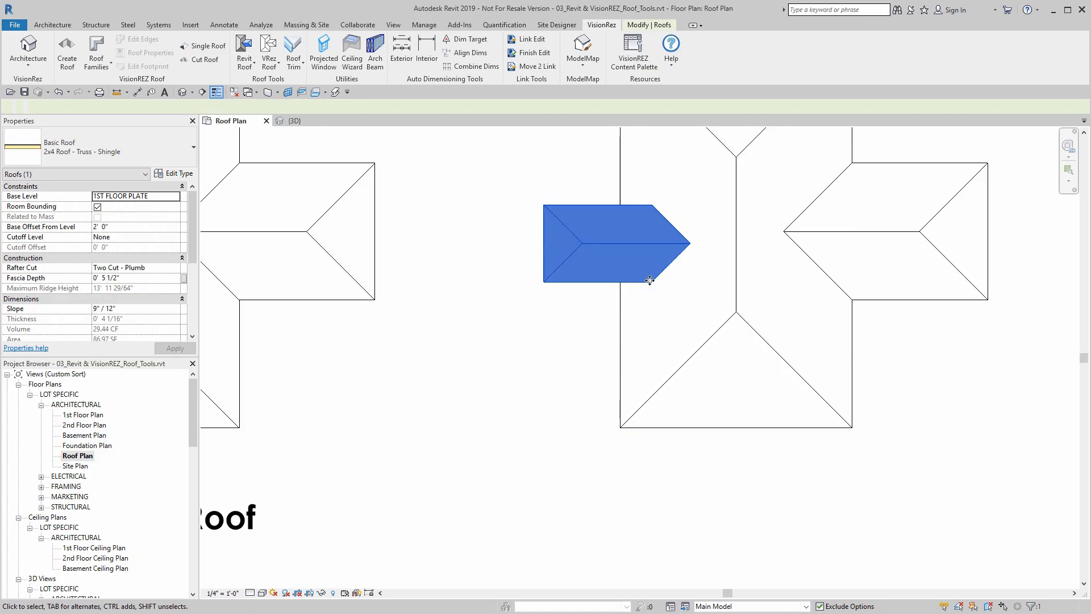
scroll(533, 314, down, 4)
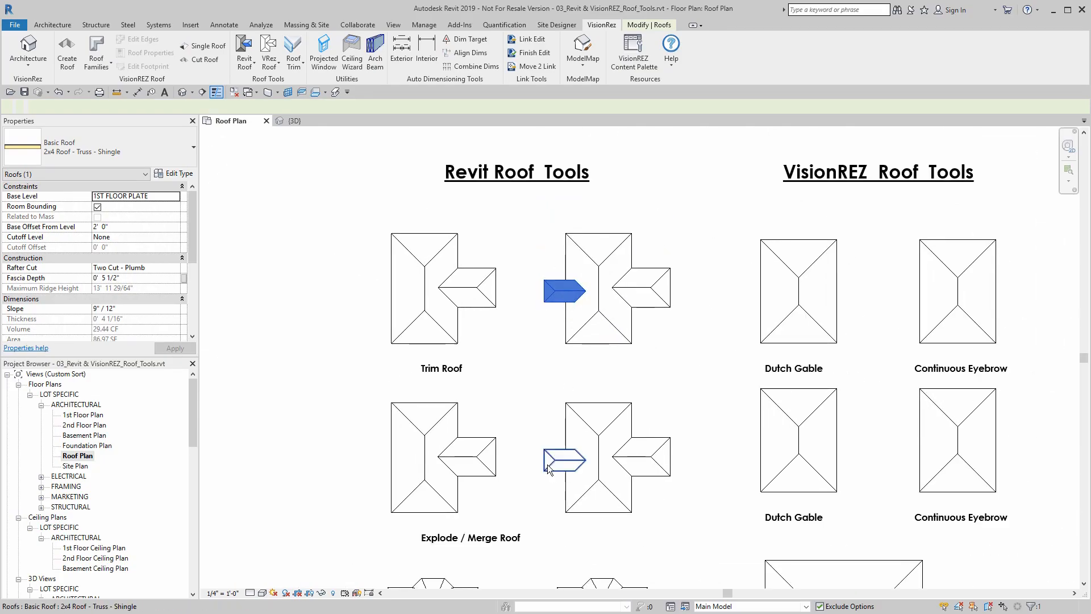
click(526, 368)
- Explode the first Explode / Merge Roof example into separate roof planes
middle_drag(544, 334, 565, 216)
scroll(560, 222, down, 1)
scroll(448, 333, up, 4)
middle_drag(557, 394, 457, 449)
scroll(447, 437, up, 1)
click(427, 373)
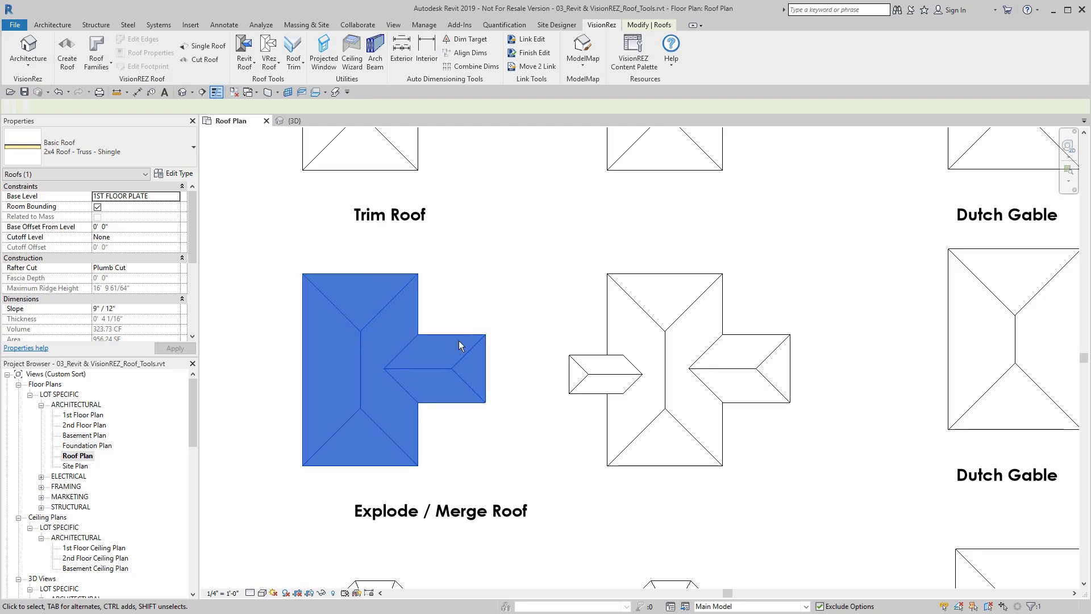
click(233, 223)
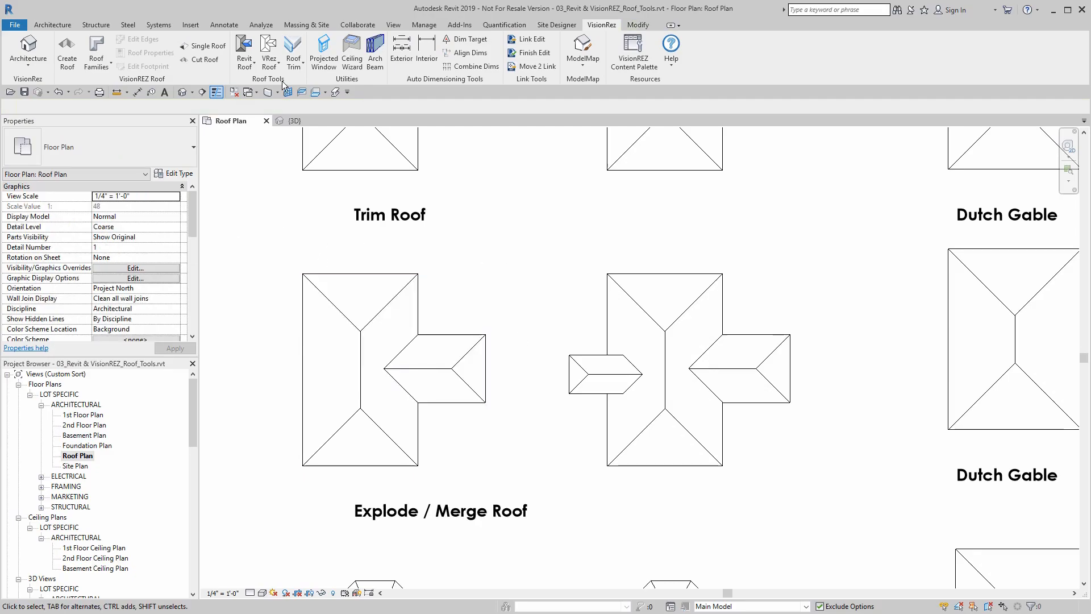
click(244, 58)
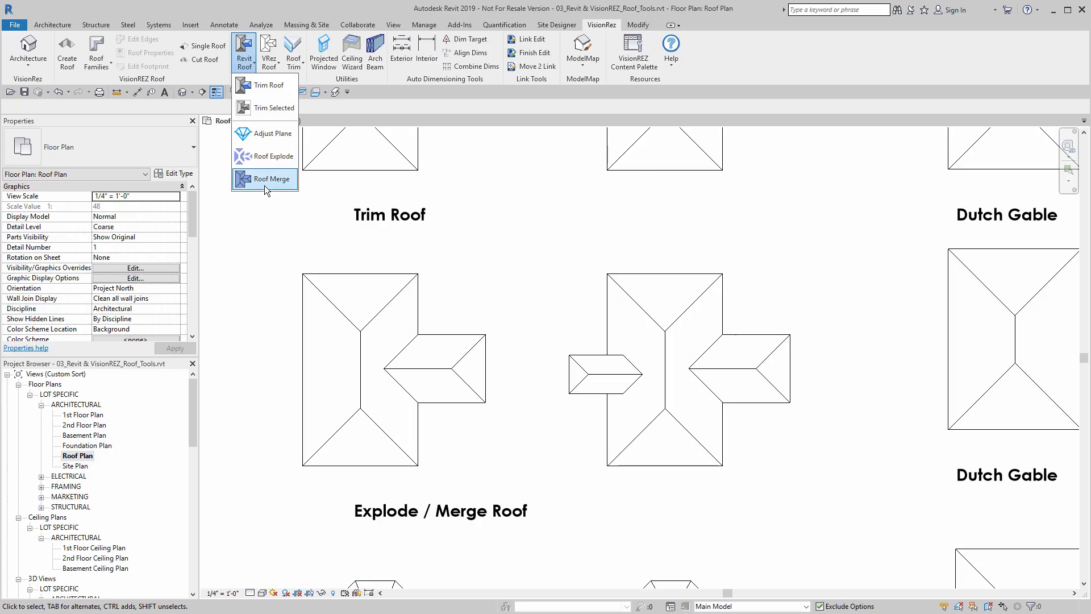
click(272, 156)
click(361, 337)
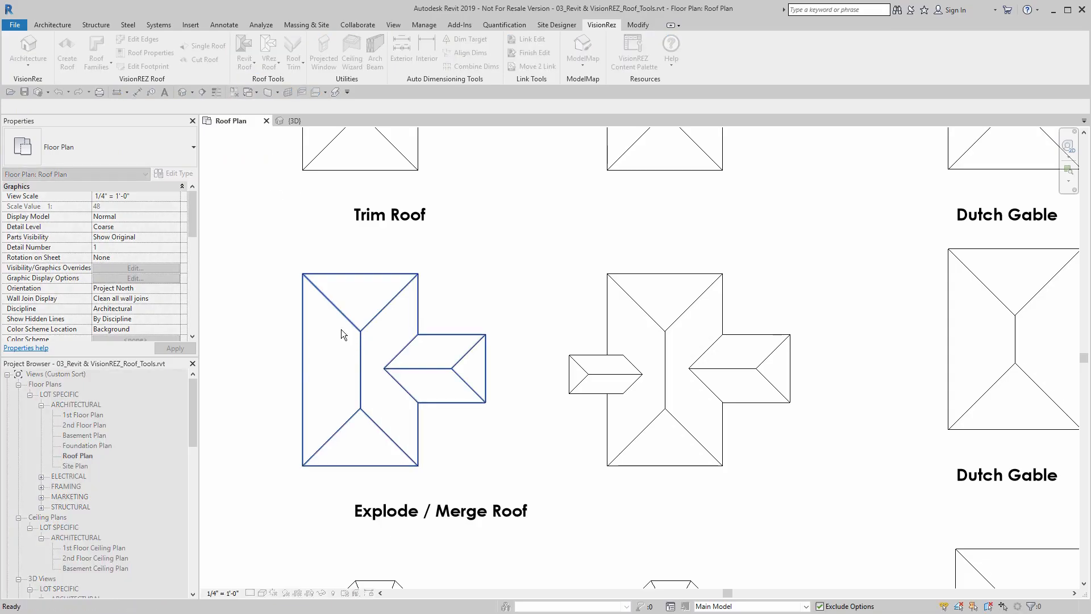
- Select individual planes of the exploded first Explode / Merge Roof example to examine how the roof was split
click(342, 318)
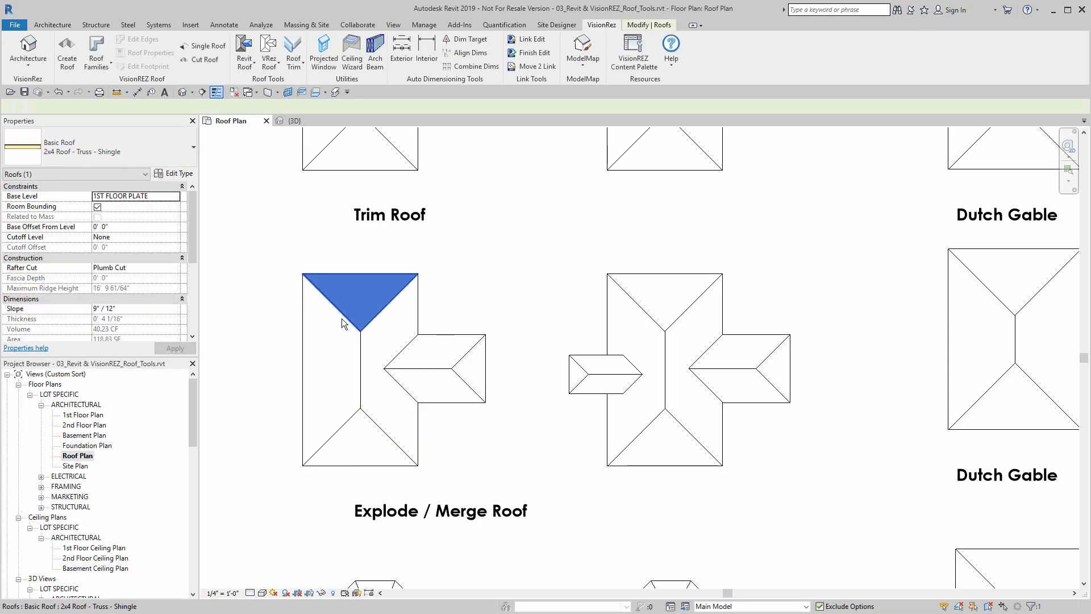
click(358, 384)
click(382, 434)
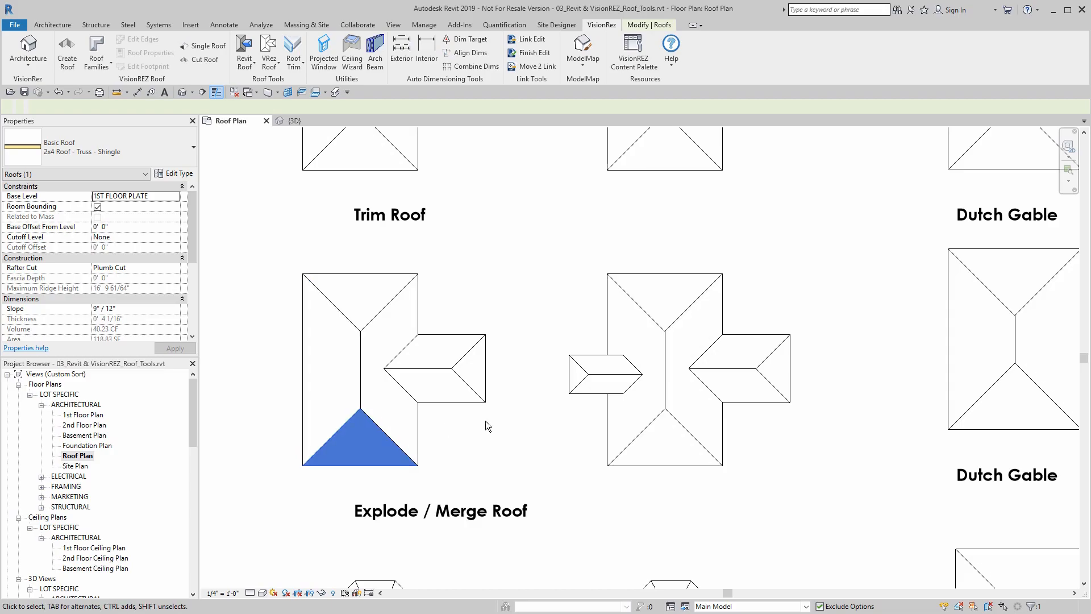
click(417, 427)
click(428, 369)
click(547, 271)
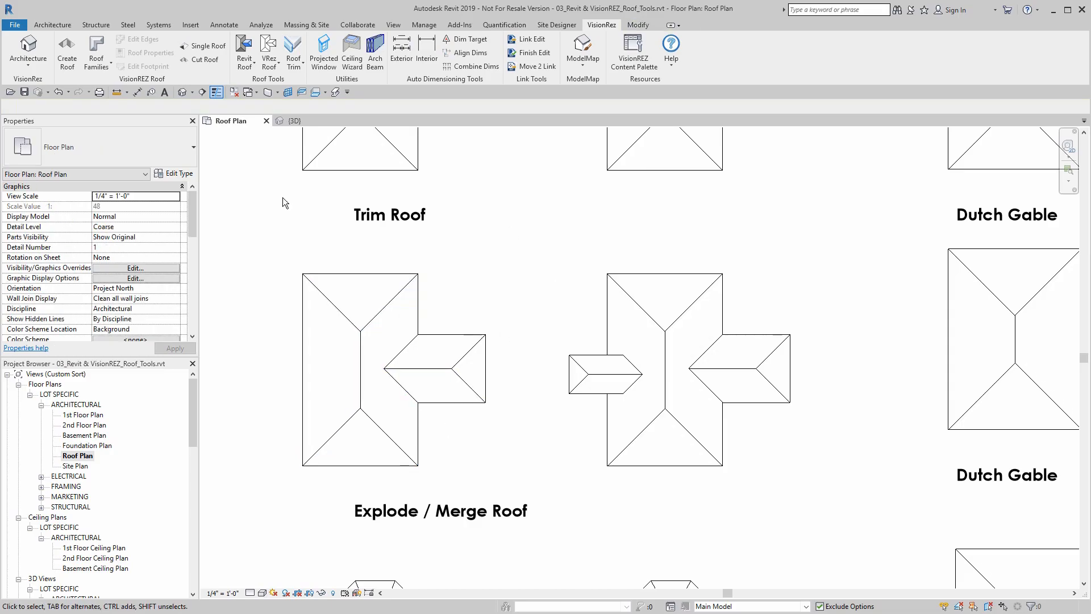
- Explode the main roof and the small side roof of the second Explode / Merge Roof example into separate planes
click(245, 59)
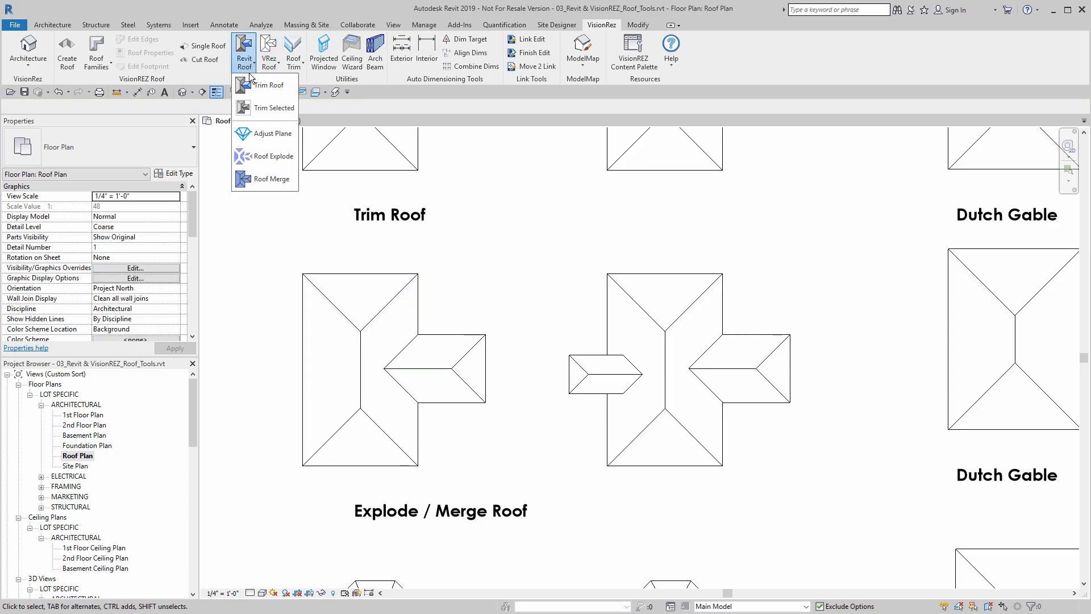
click(261, 163)
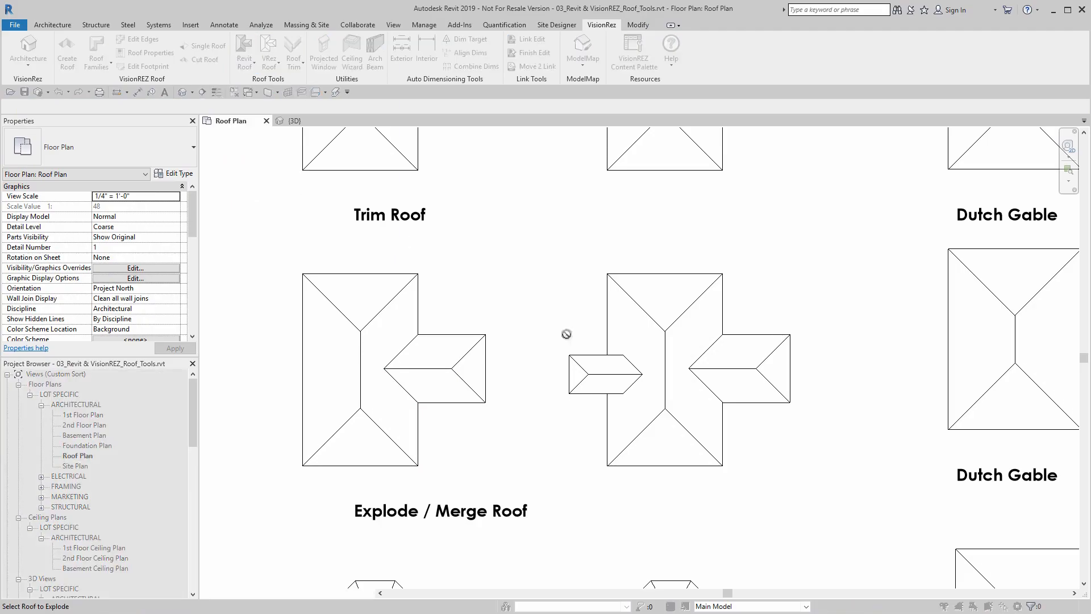
click(666, 465)
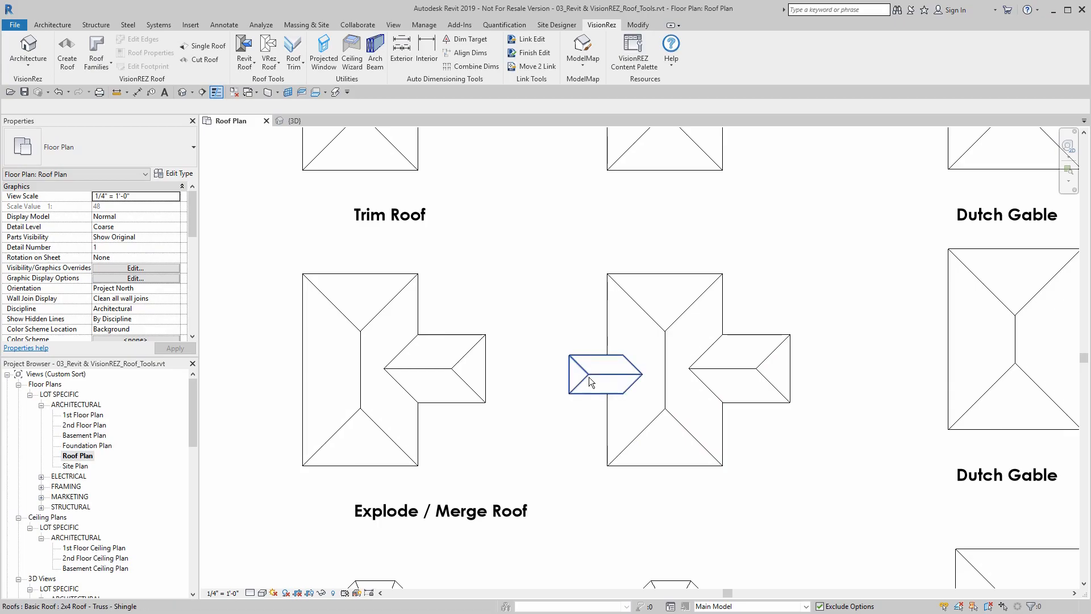
click(245, 60)
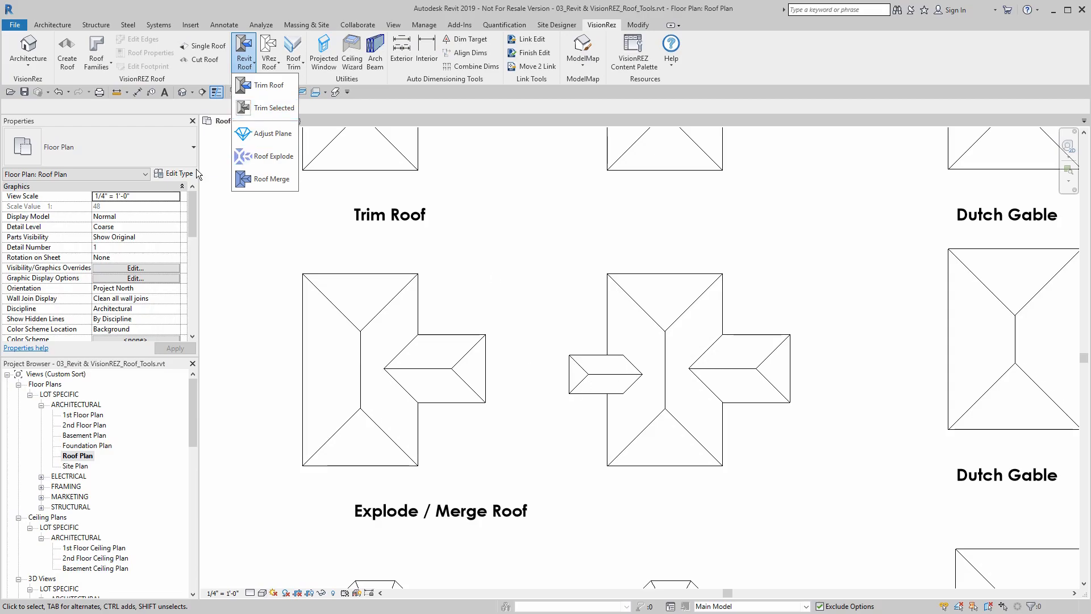
click(272, 156)
click(593, 375)
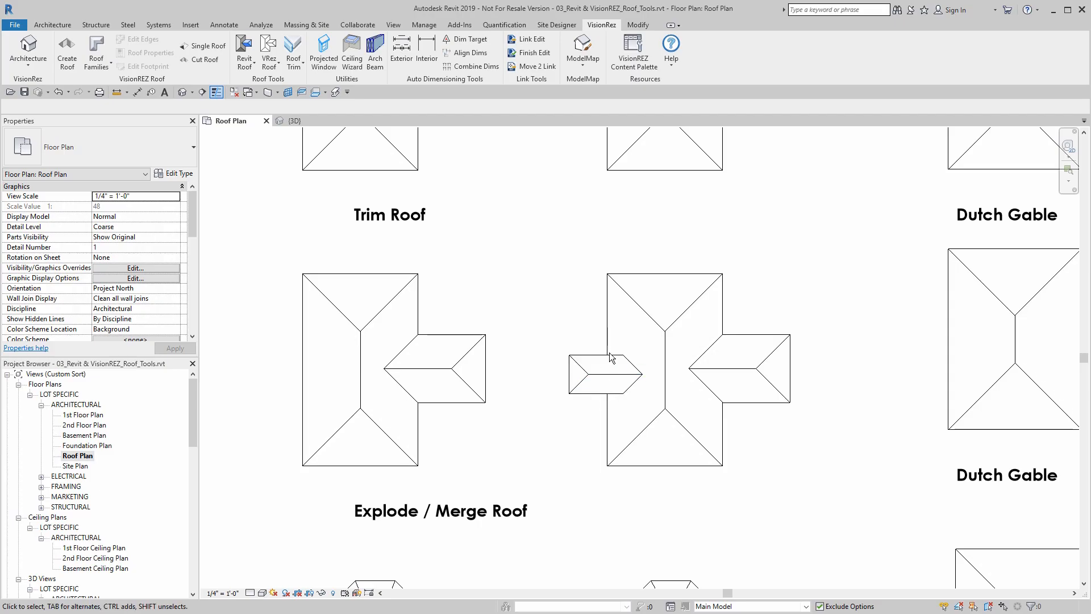
- Merge all planes of the first Explode / Merge Roof example back into one roof with Roof Merge
click(246, 66)
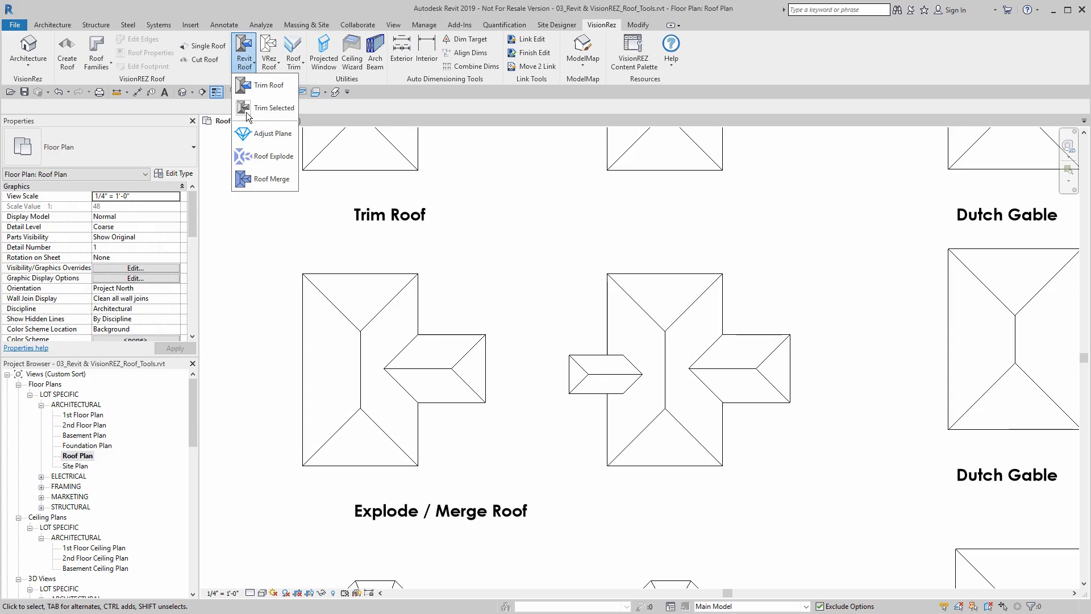
click(269, 178)
drag(265, 239, 513, 483)
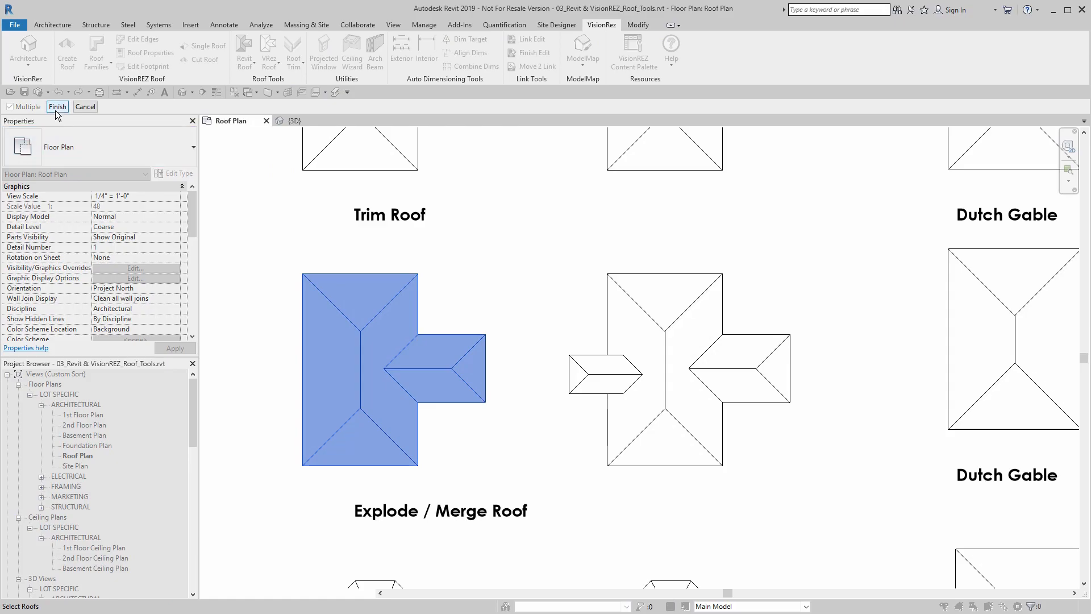
click(57, 107)
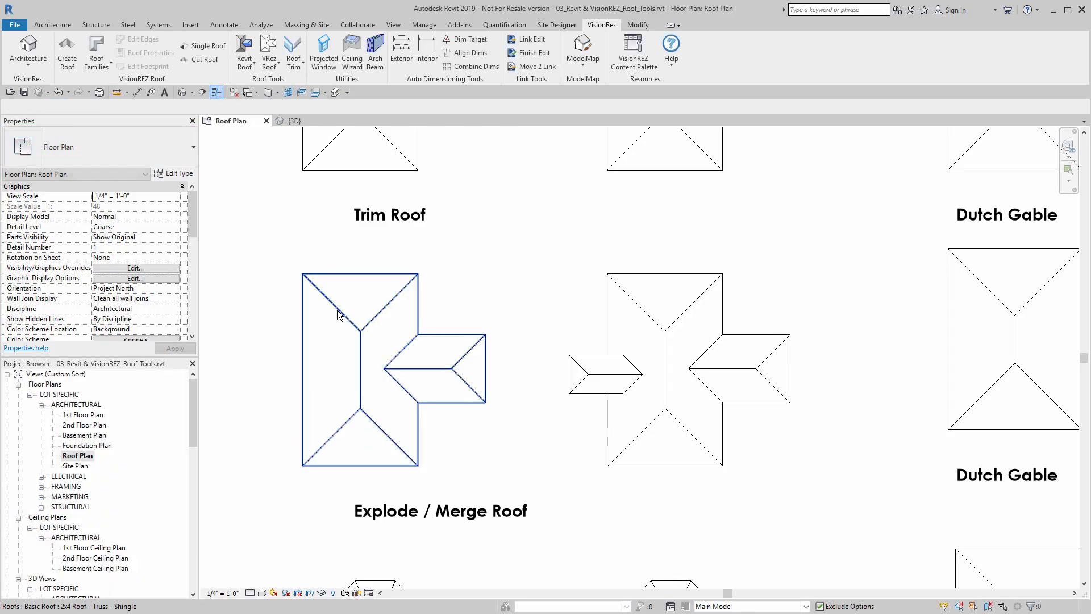
click(337, 311)
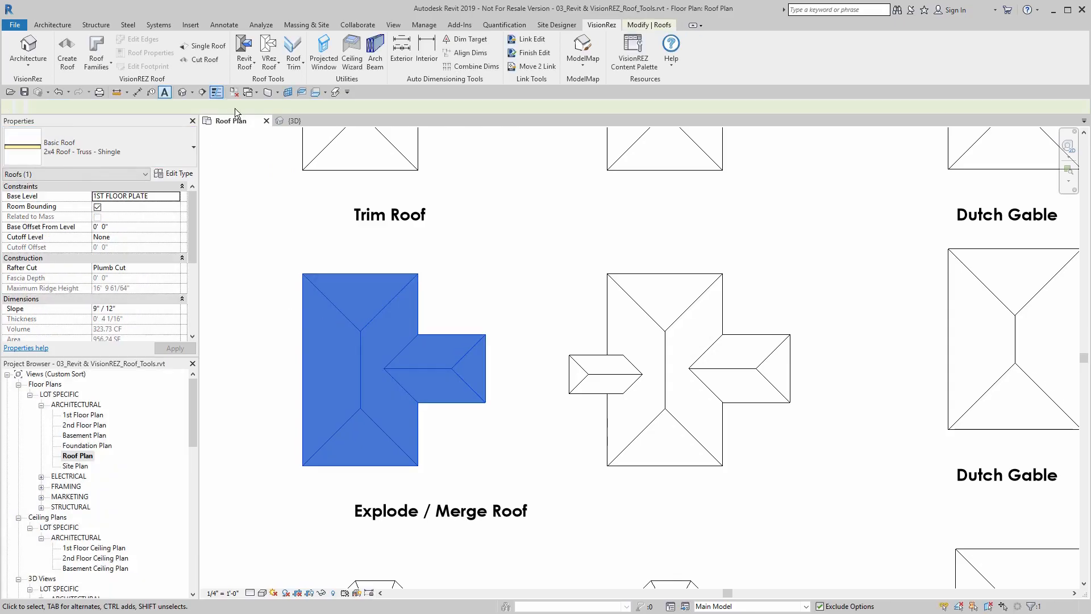
click(261, 155)
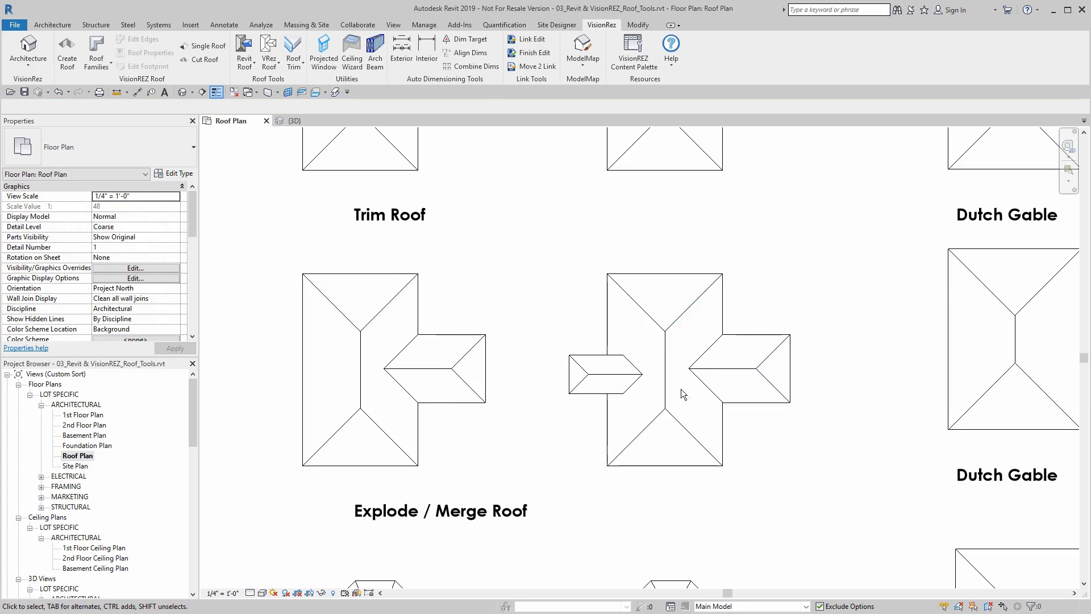
- Merge all planes of the second Explode / Merge Roof example, including the small side roof, with Roof Merge
click(274, 66)
click(246, 63)
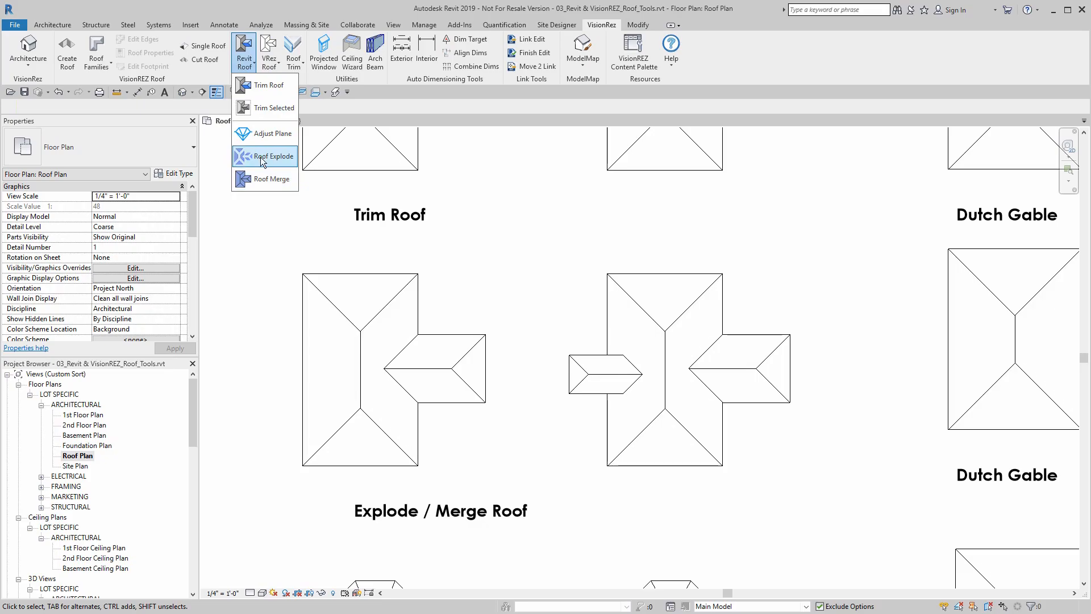
click(262, 179)
drag(535, 250, 813, 473)
click(57, 107)
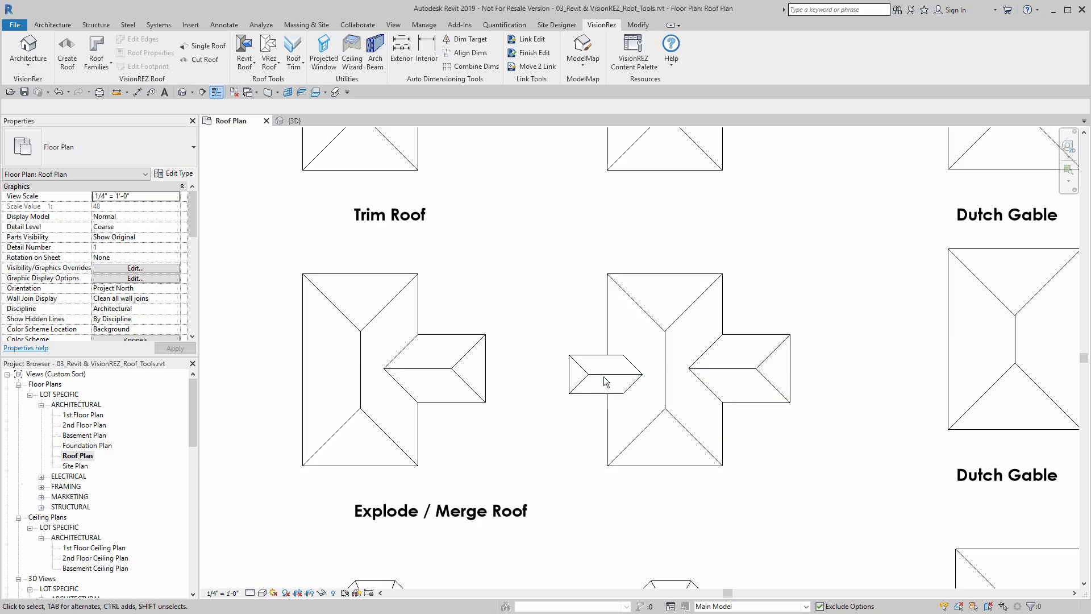
scroll(615, 359, down, 5)
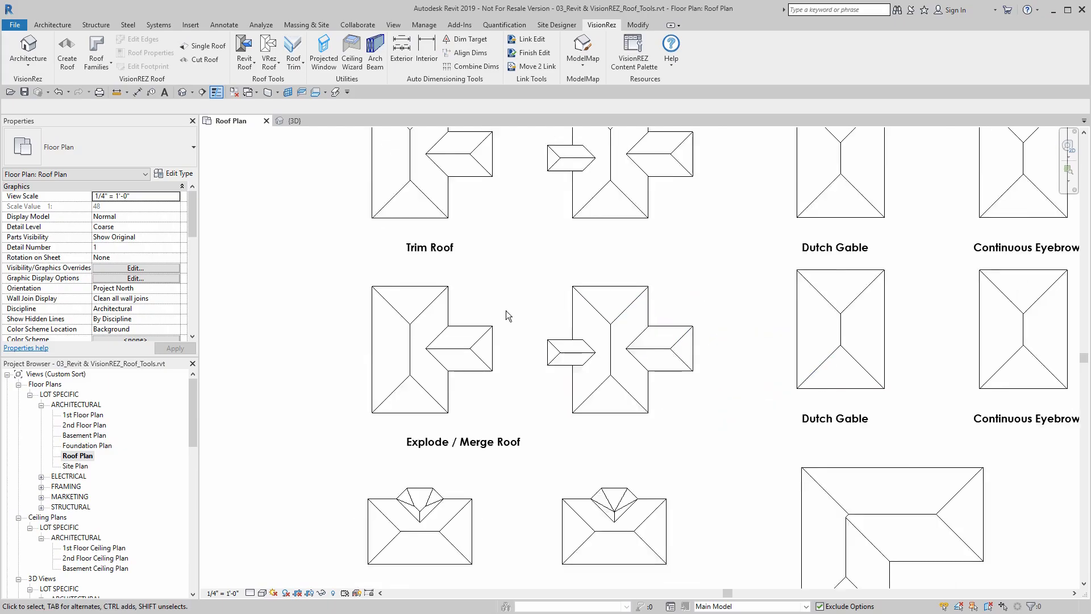
- Extend the left angled bay plane of the first Adjust Roof Planes example to the bay ridge's end vertex with Adjust Plane
scroll(500, 342, up, 5)
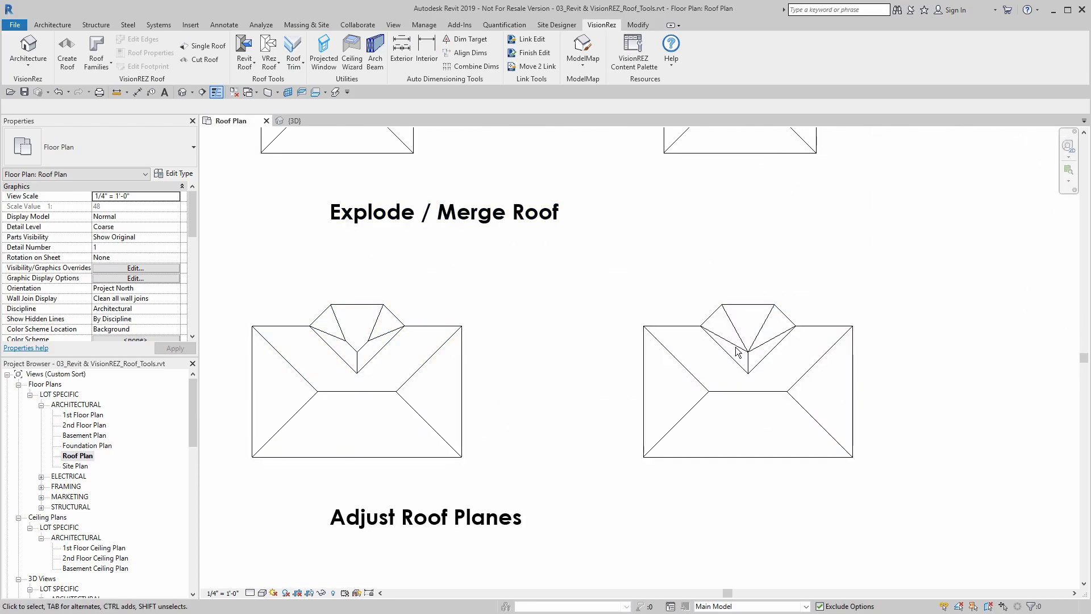
click(245, 67)
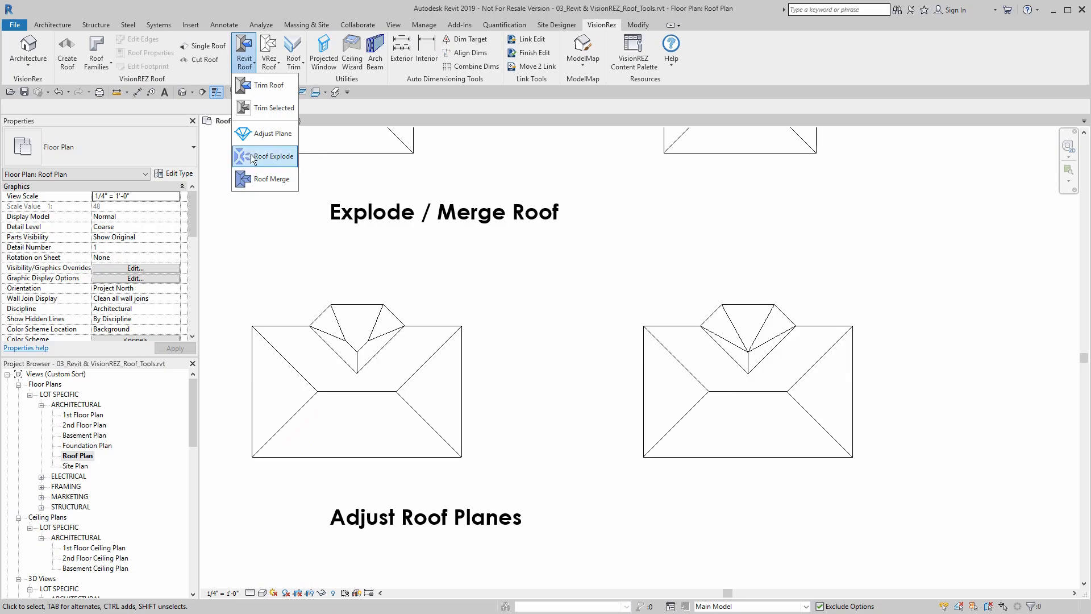
click(273, 132)
scroll(327, 328, up, 3)
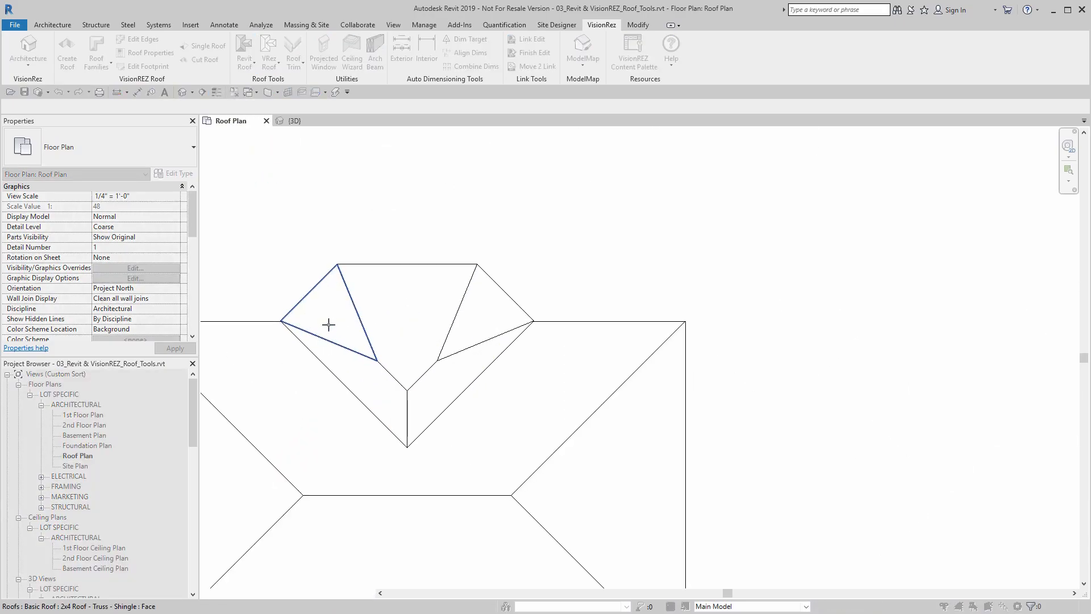
click(328, 312)
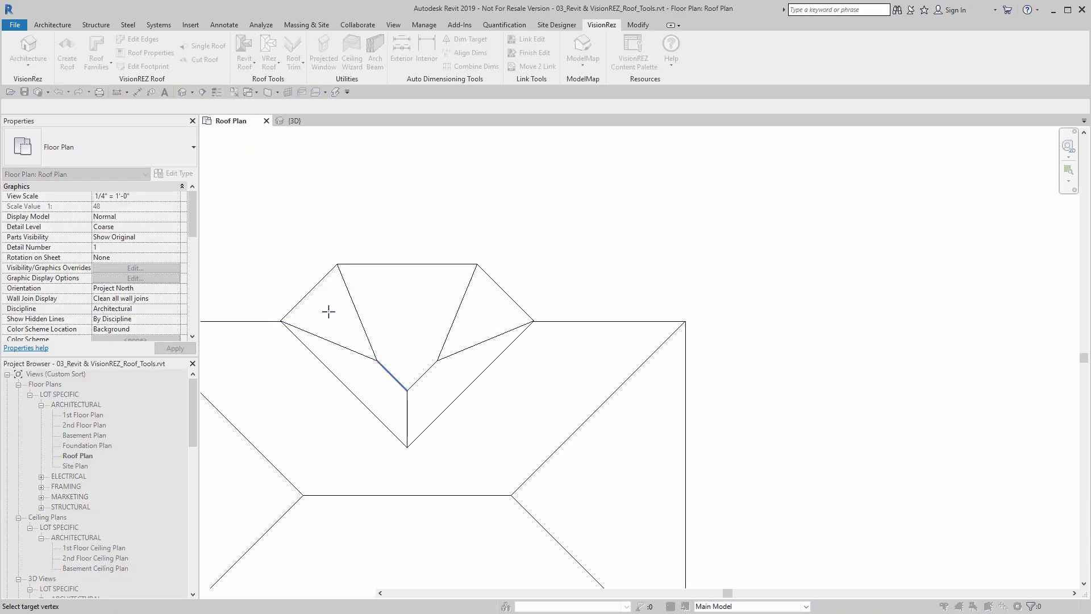
click(406, 390)
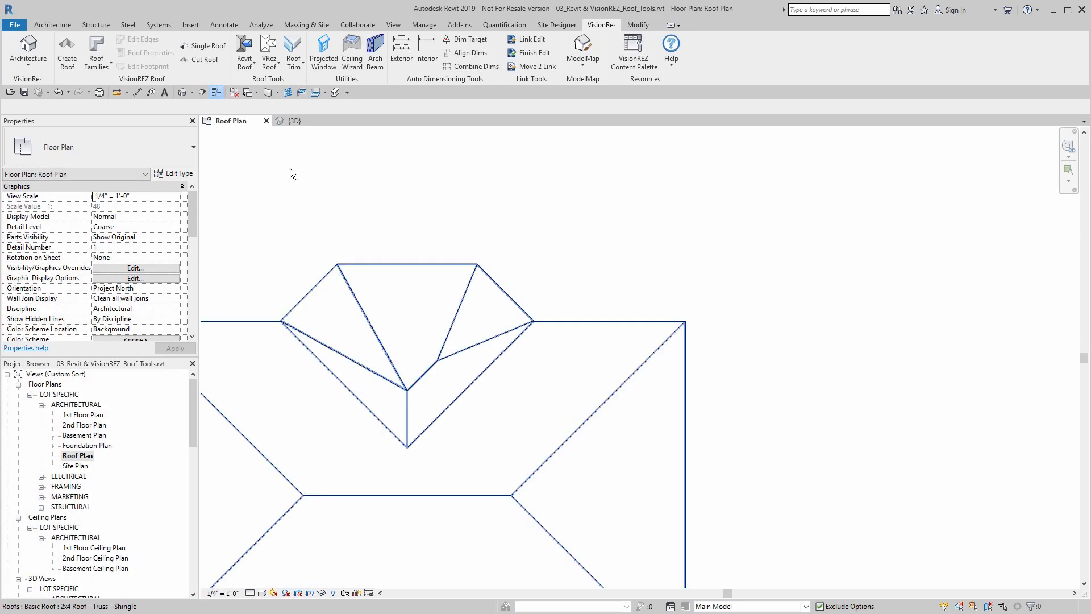
- Adjust the right angled bay plane of the first Adjust Roof Planes example with Adjust Plane
click(246, 62)
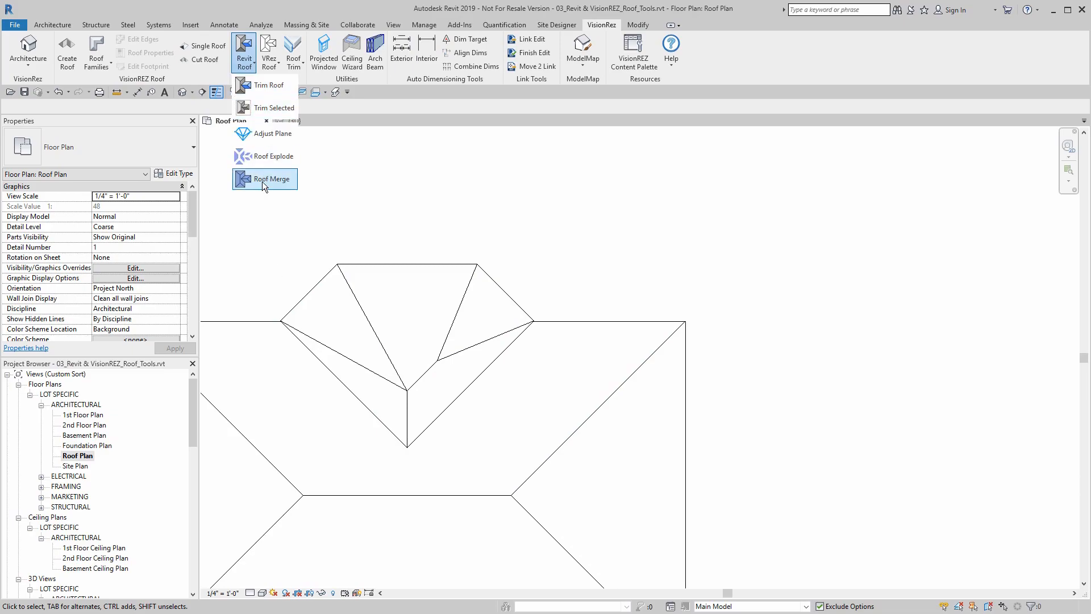
click(267, 133)
click(488, 311)
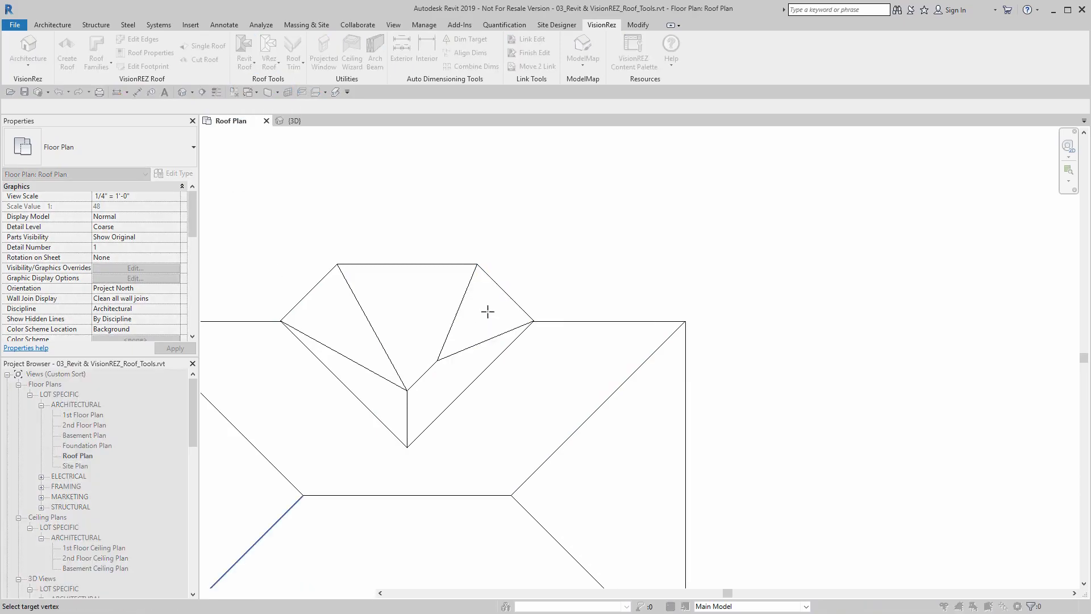